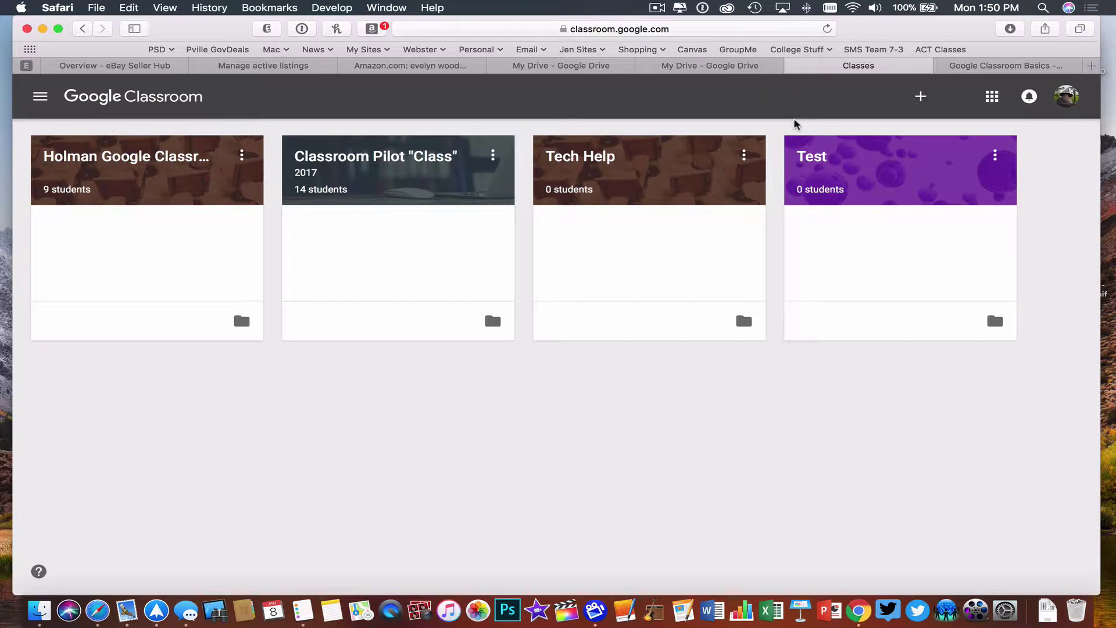
- Create a class named English 8 with 2nd Hour as its section, leaving the subject empty
left_click(922, 100)
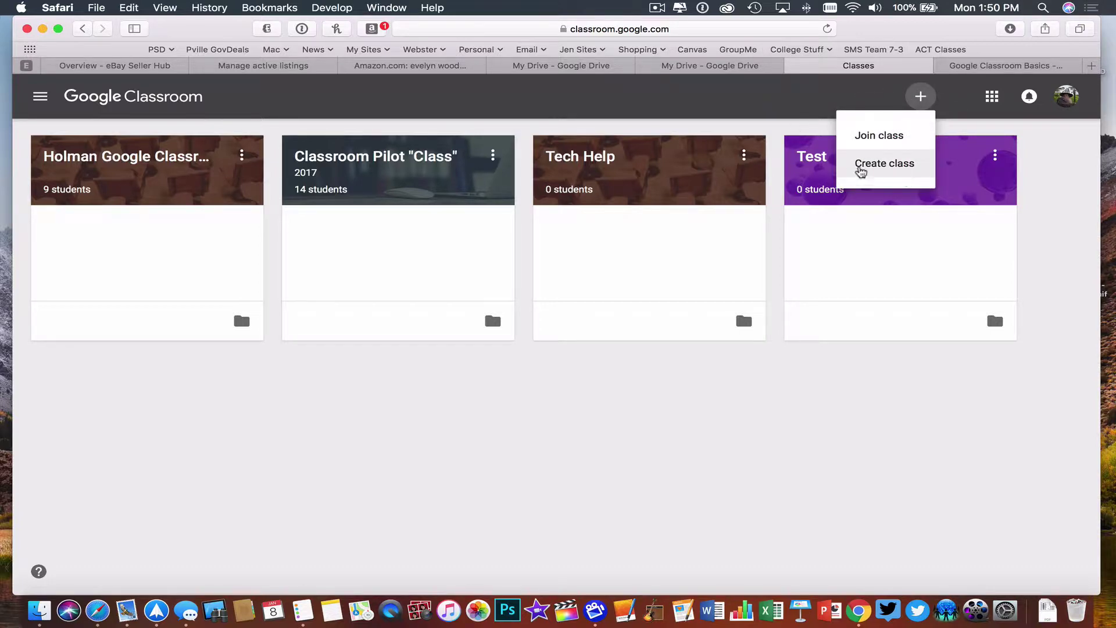
left_click(902, 165)
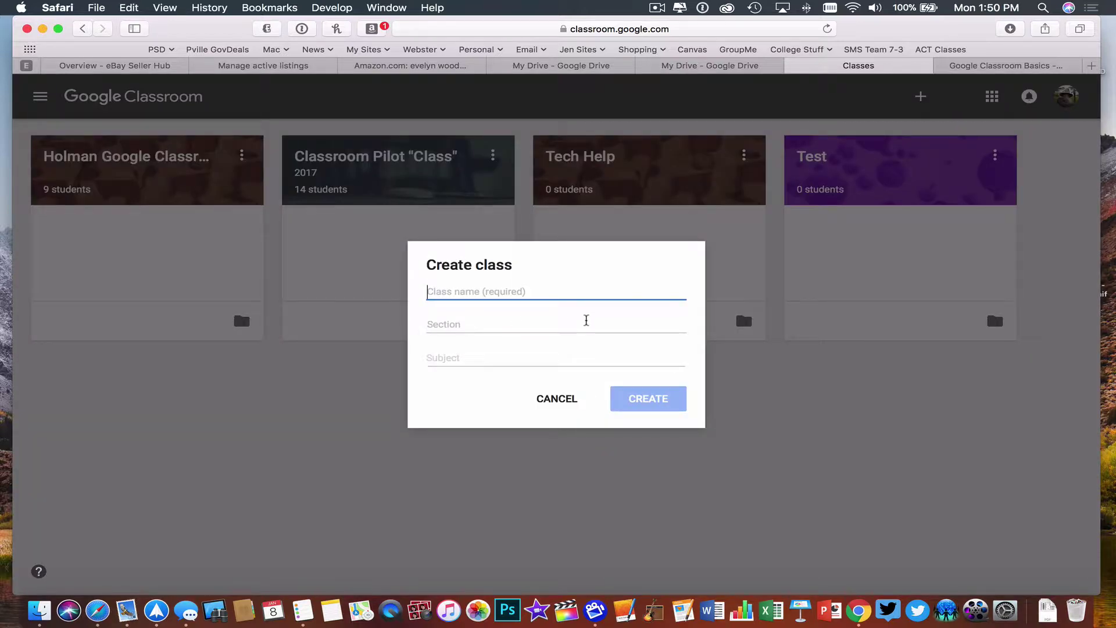
type("English")
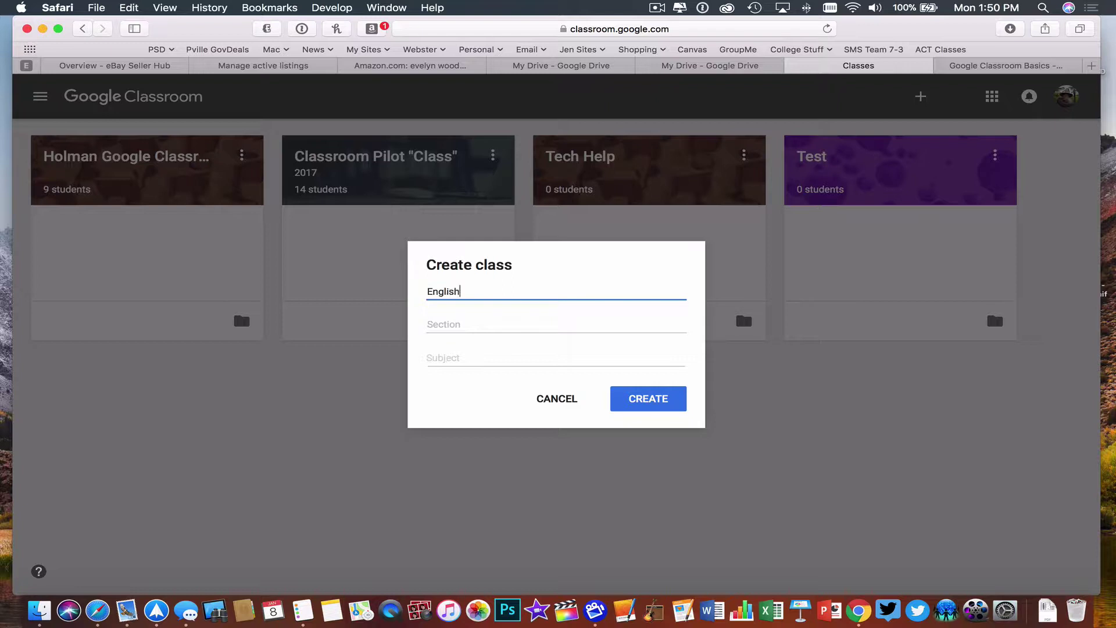
type(" 8- 2nd Hour")
left_click(462, 324)
type("2nd Hour")
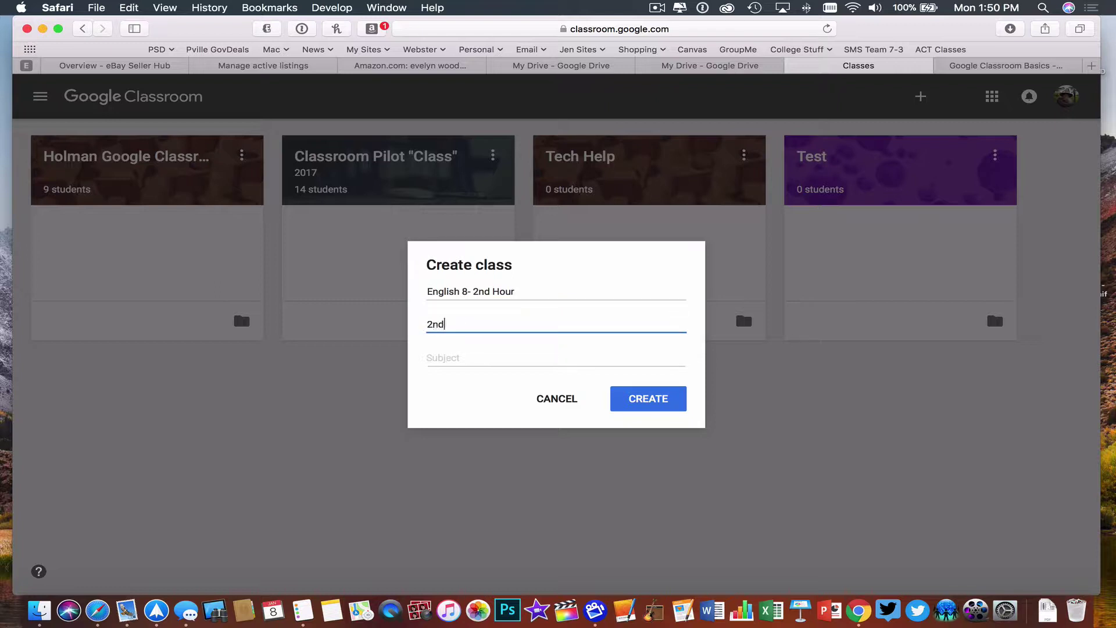
left_click_drag(472, 291, 543, 293)
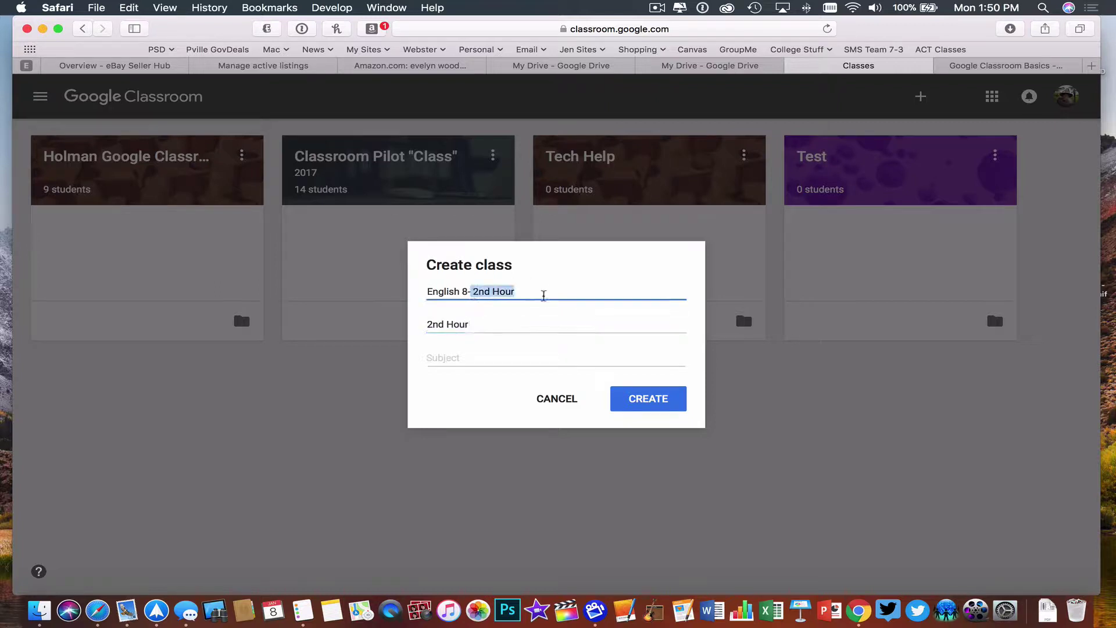
key("BackSpace")
key("BackSpace")
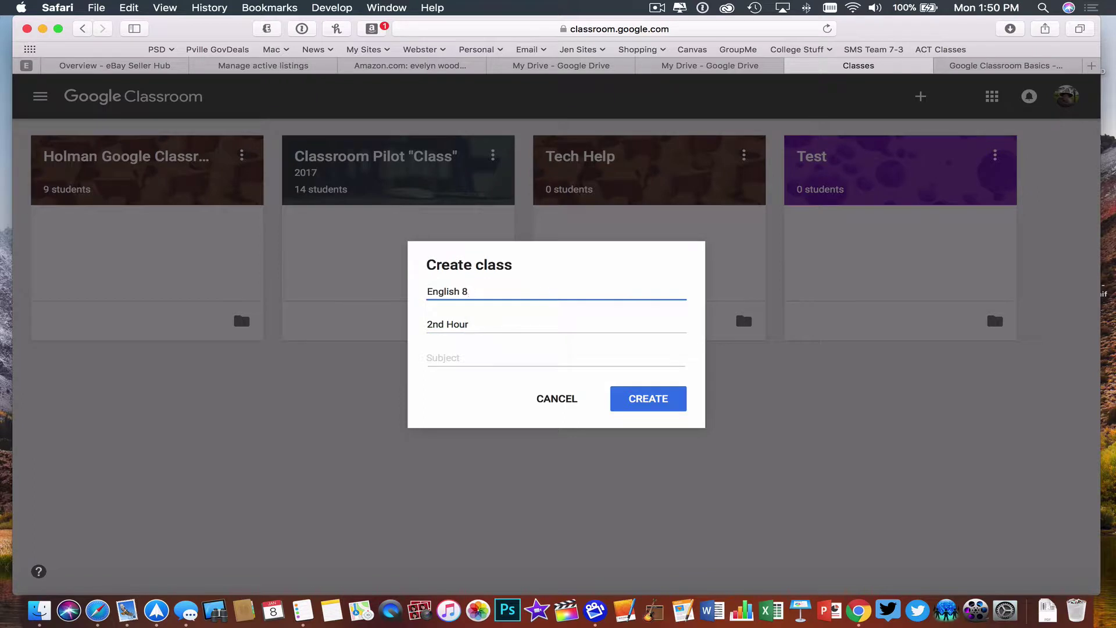
left_click(437, 354)
left_click(644, 398)
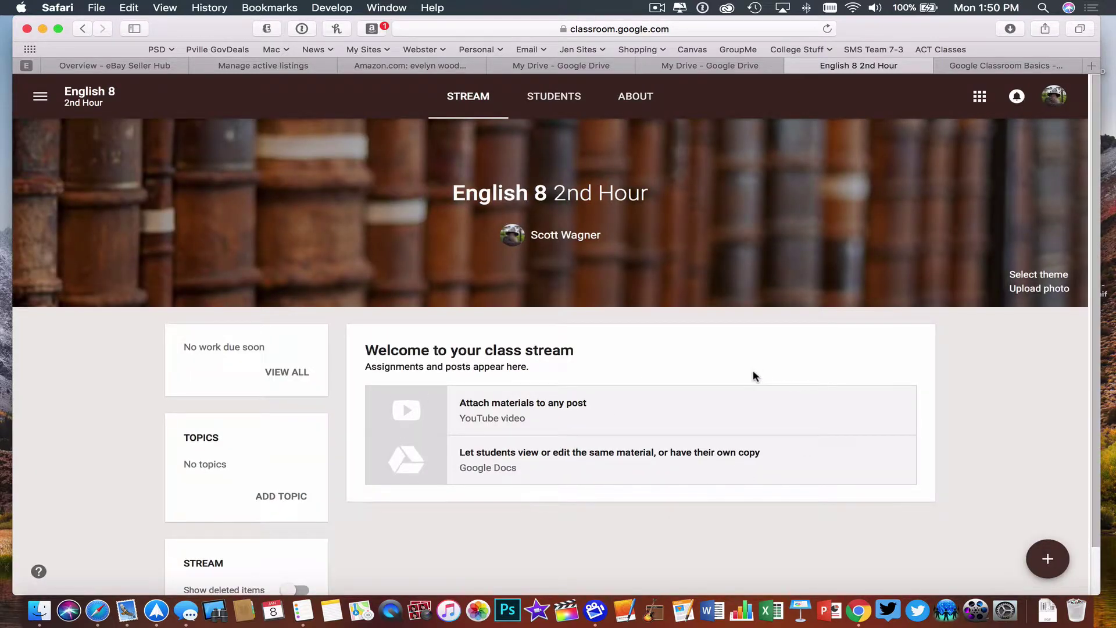
- Go back to the list of classes, reopen English 8 2nd Hour and view its student roster
left_click(39, 97)
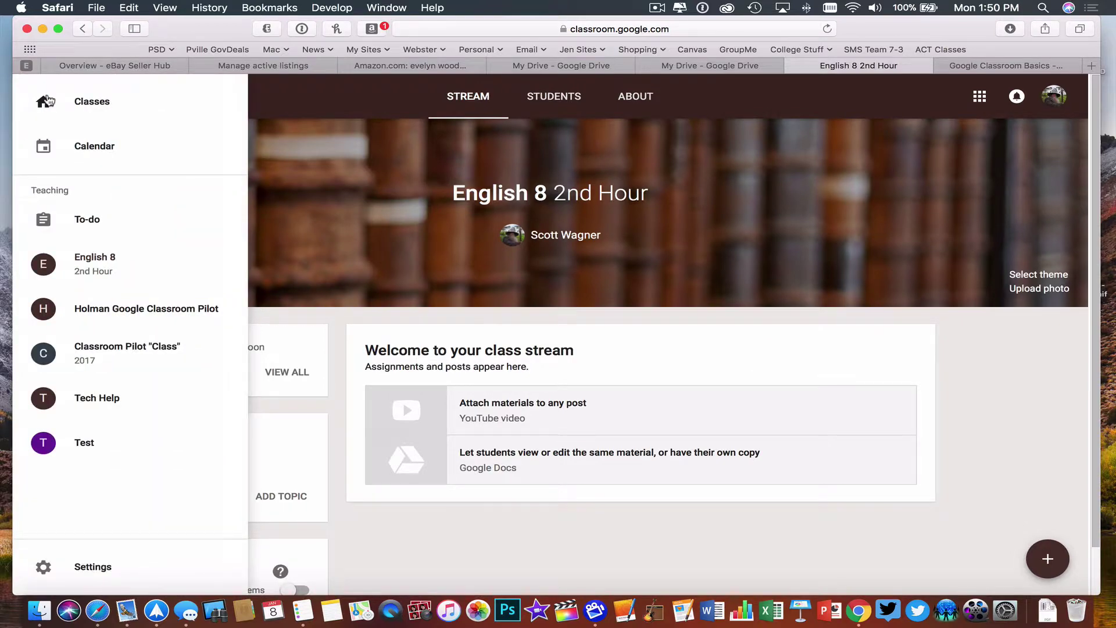
left_click(49, 101)
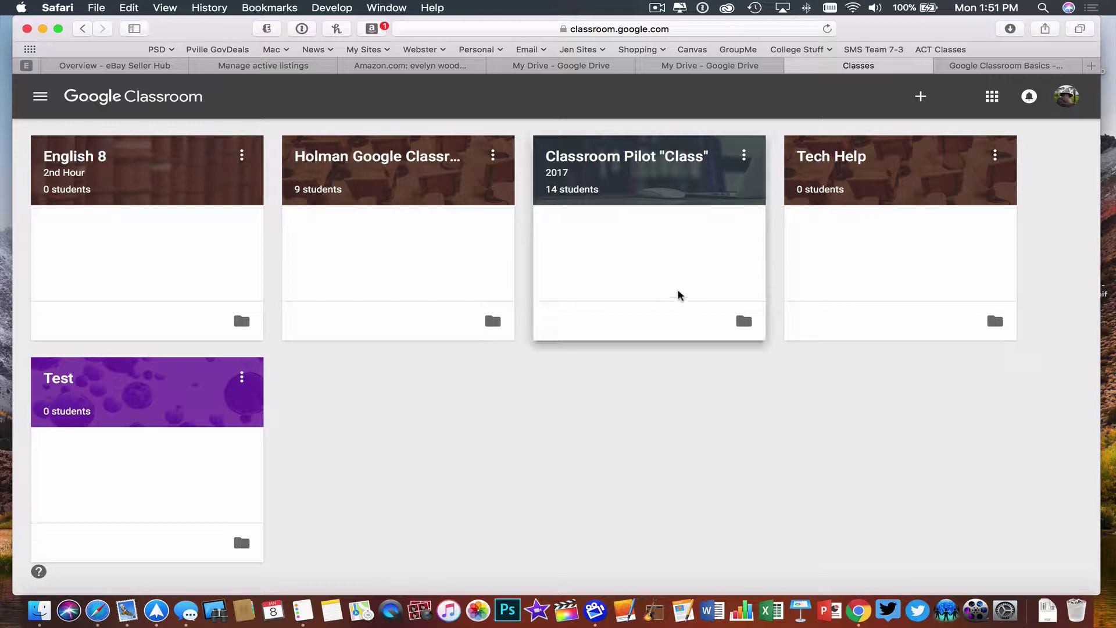
left_click(68, 173)
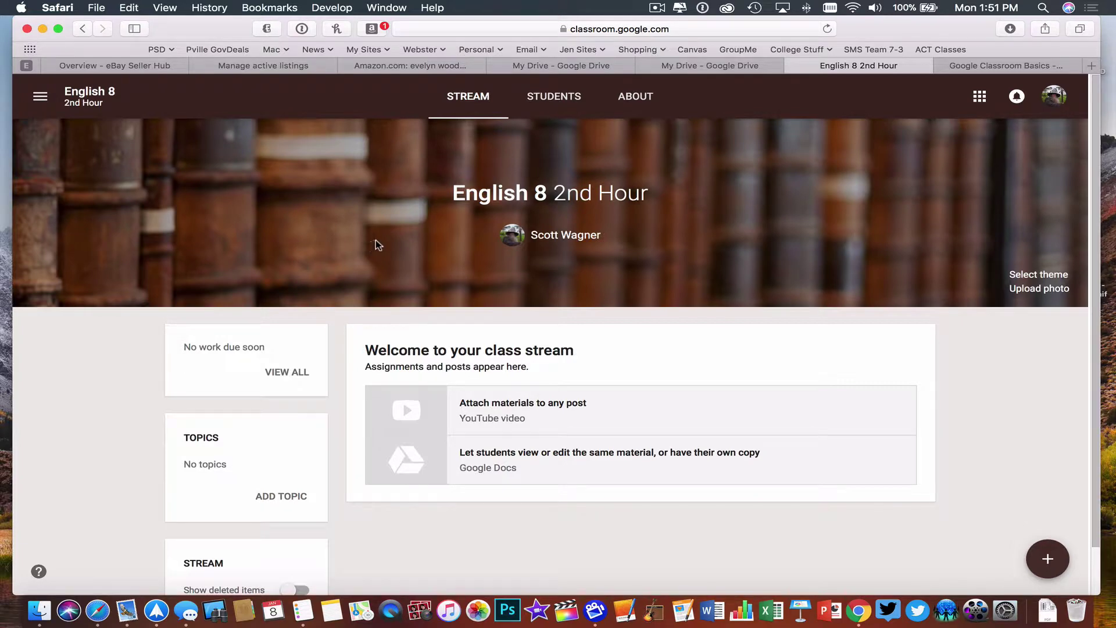
left_click(554, 98)
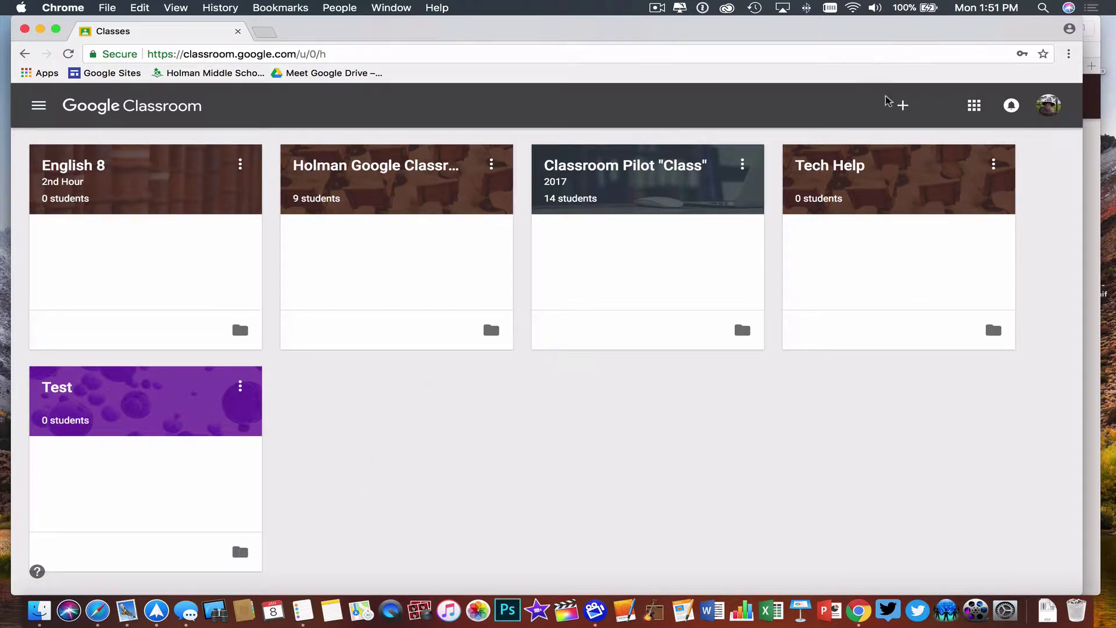
- Show the Join class dialog from the class overview in Chrome, and return to Safari
left_click(902, 107)
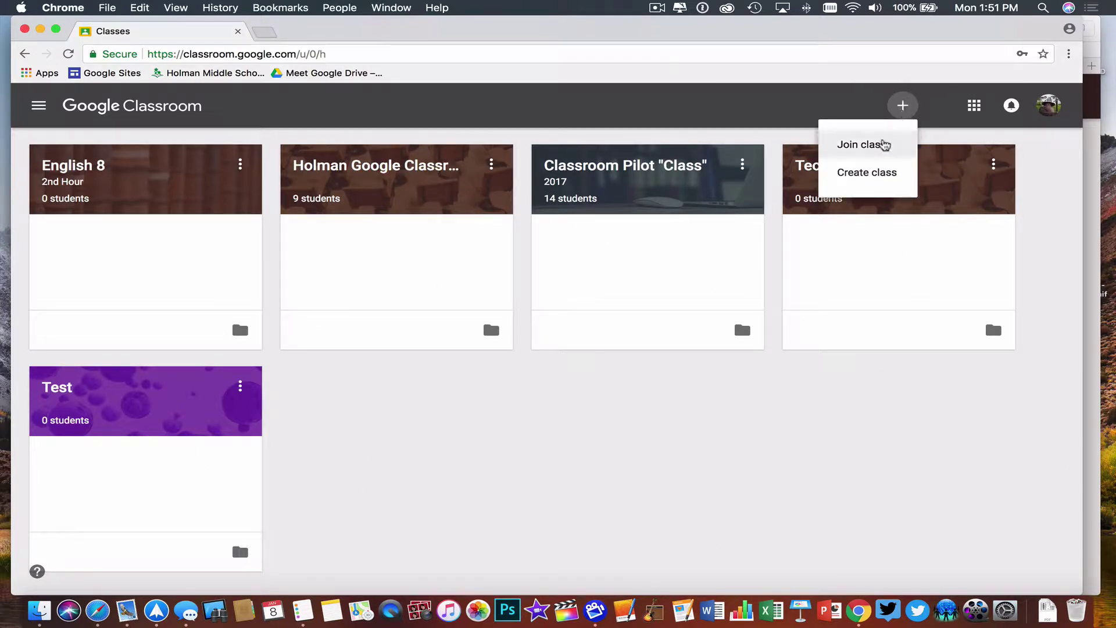
left_click(852, 146)
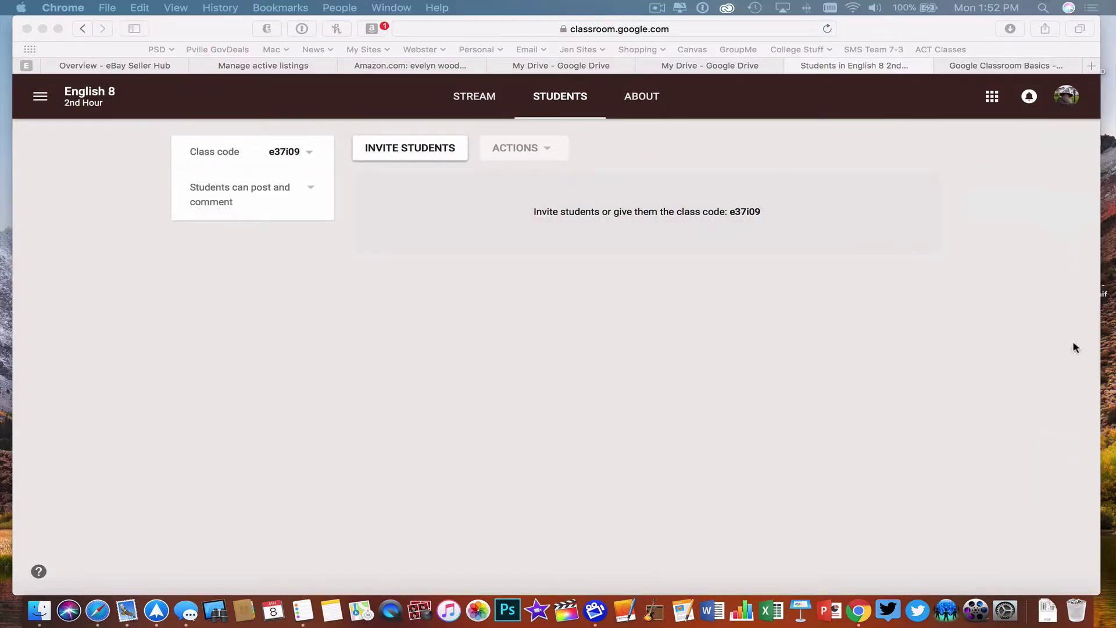
left_click(737, 429)
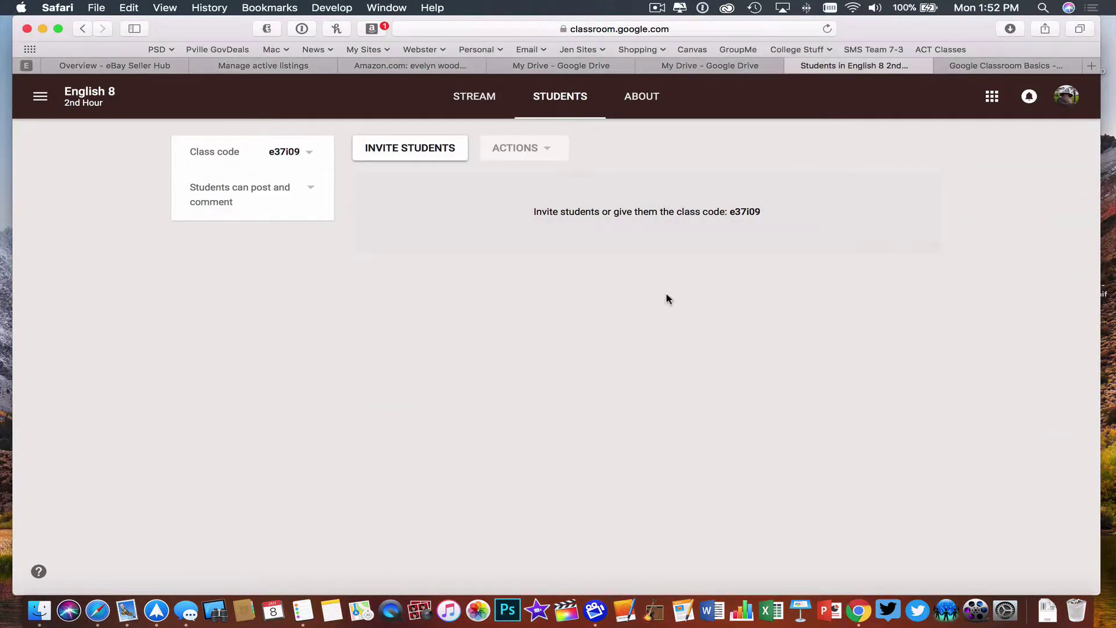
- Look up students by surname for an invitation to English 8 2nd Hour, and cancel without inviting anyone
right_click(404, 151)
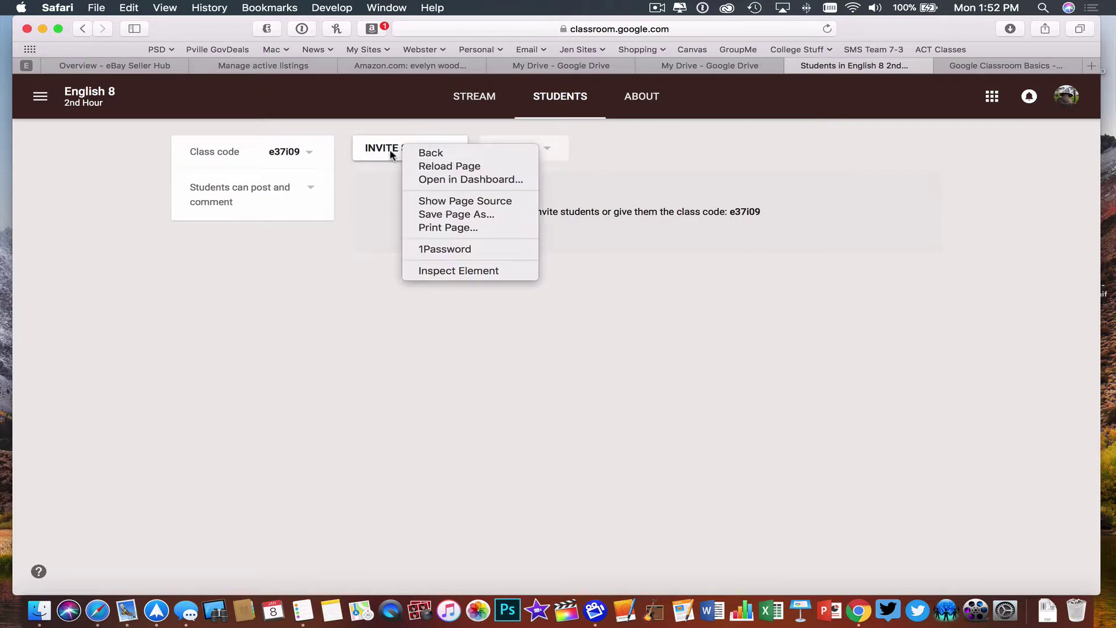
left_click(395, 149)
left_click(398, 147)
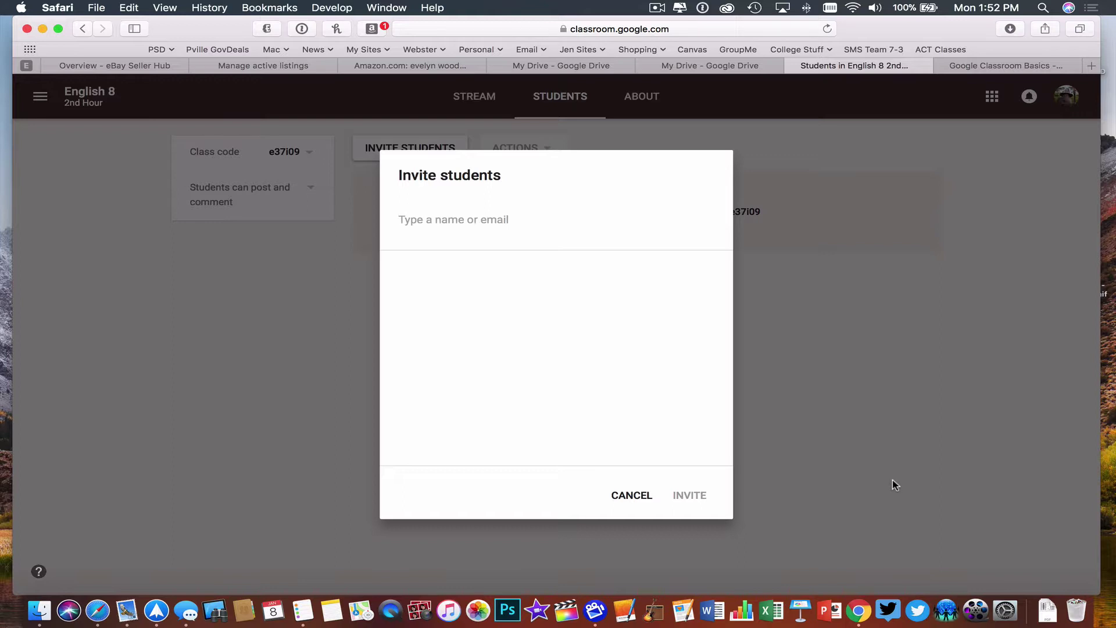
type("as")
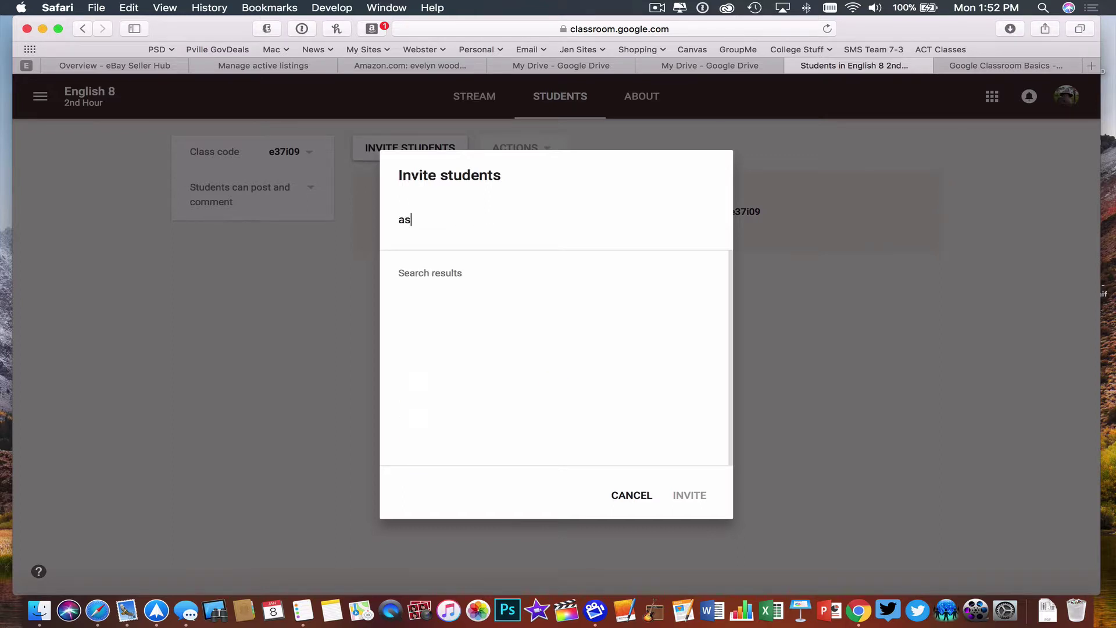
key("BackSpace")
key("BackSpace")
type("smith")
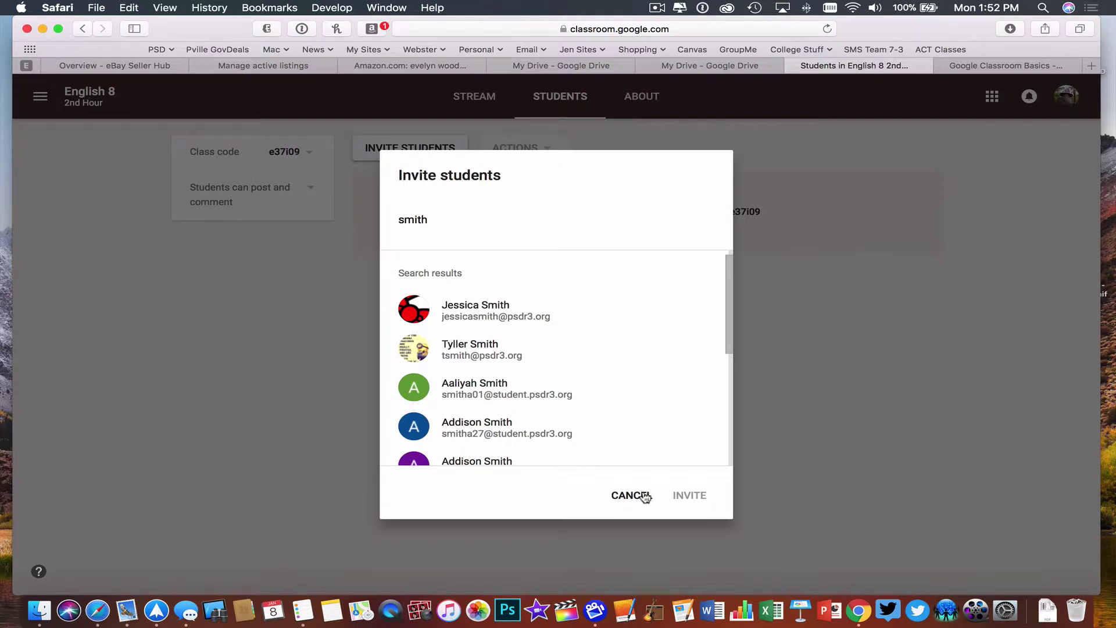
left_click(646, 495)
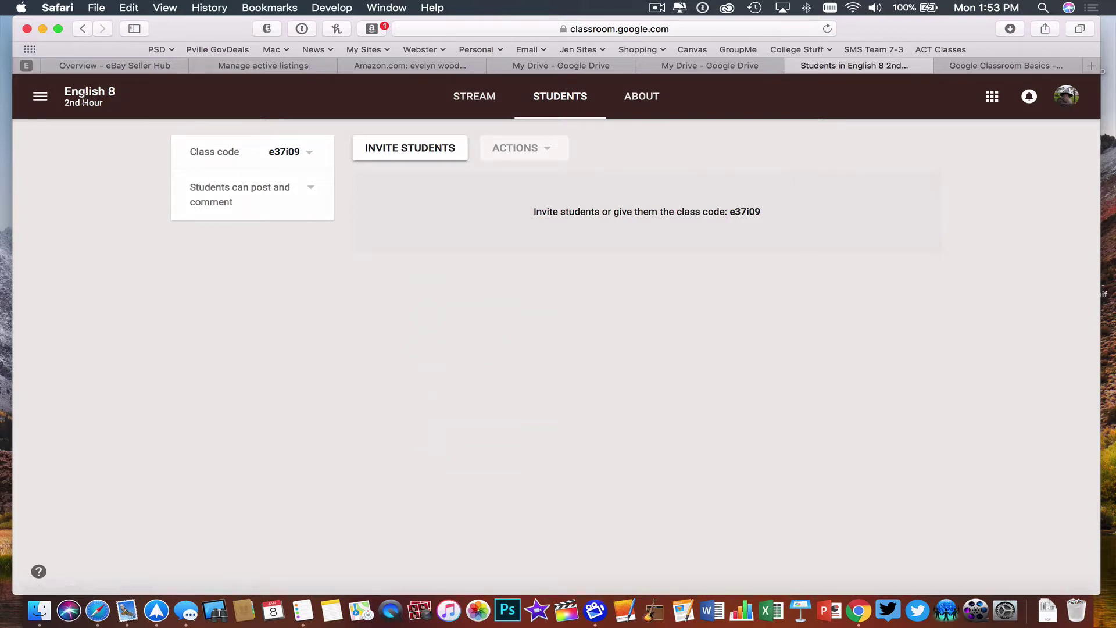
- Create another class named English 8 with 3rd Hour as its section
left_click(40, 97)
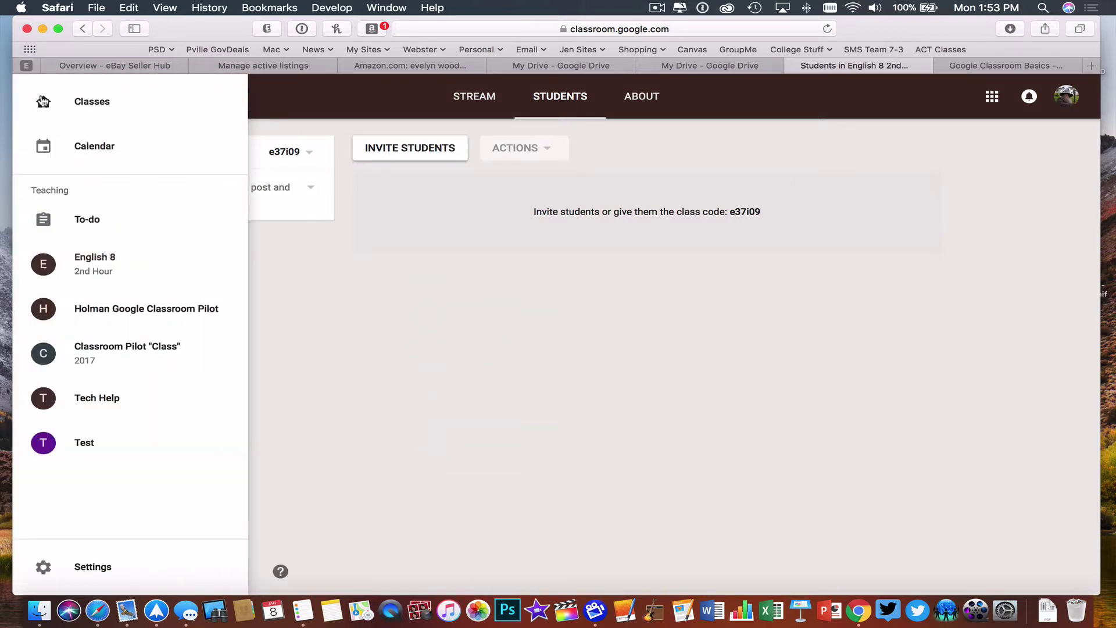
left_click(93, 103)
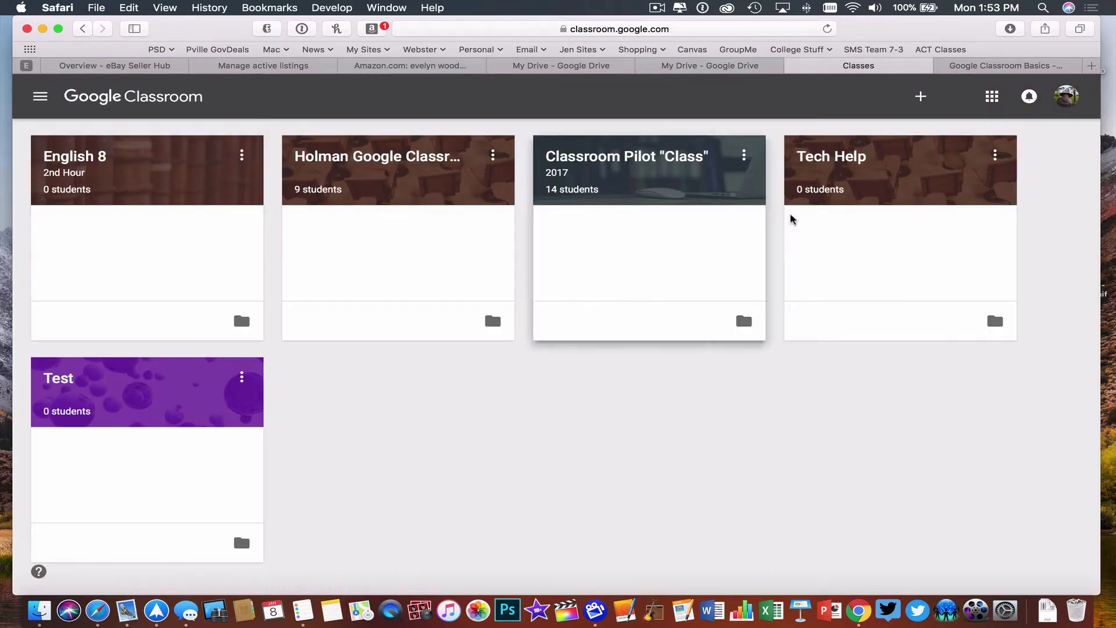
left_click(922, 99)
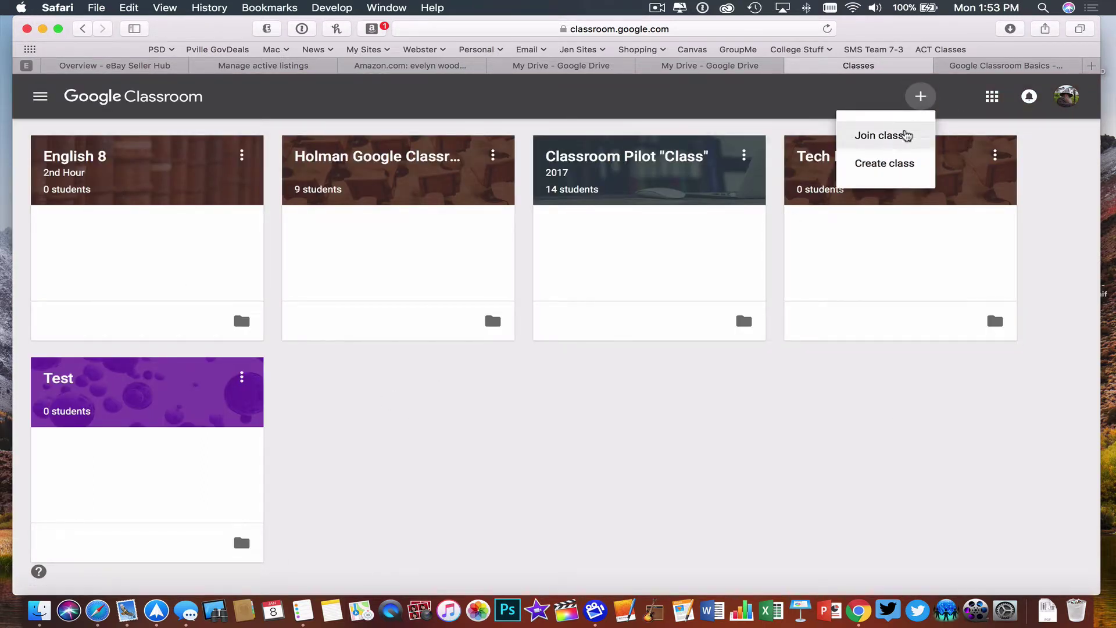
left_click(893, 166)
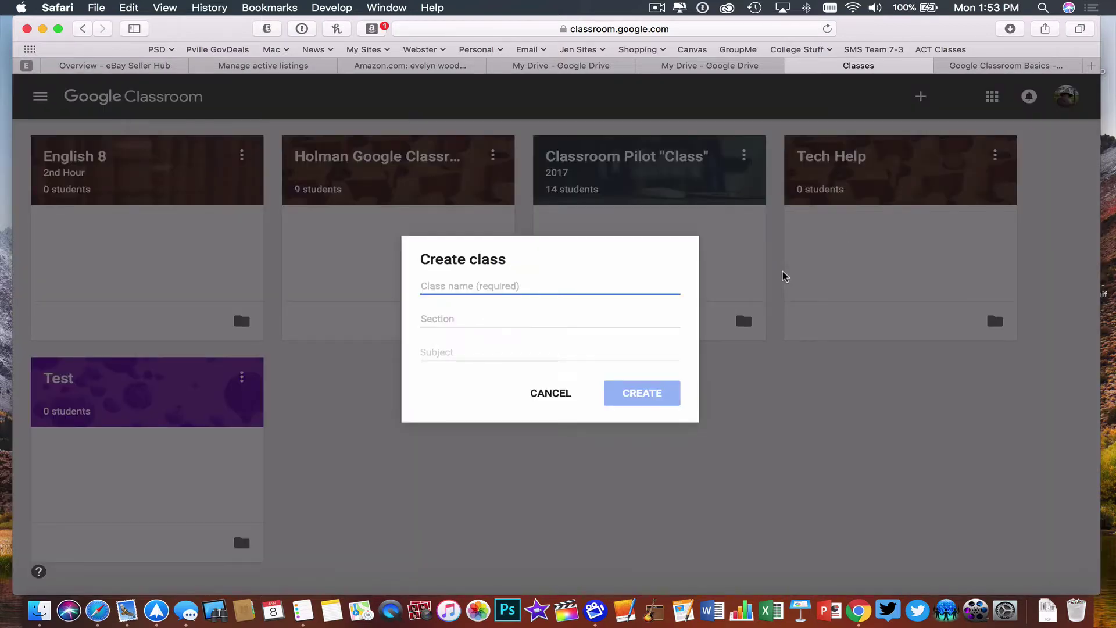
type("English 8")
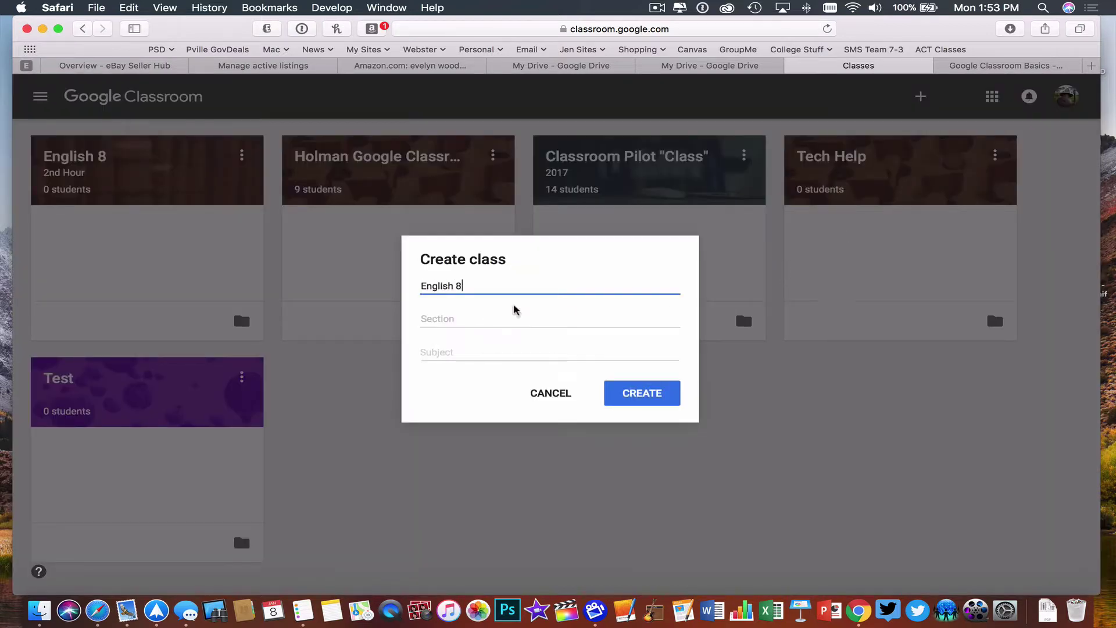
left_click(463, 314)
type("3rd Hour")
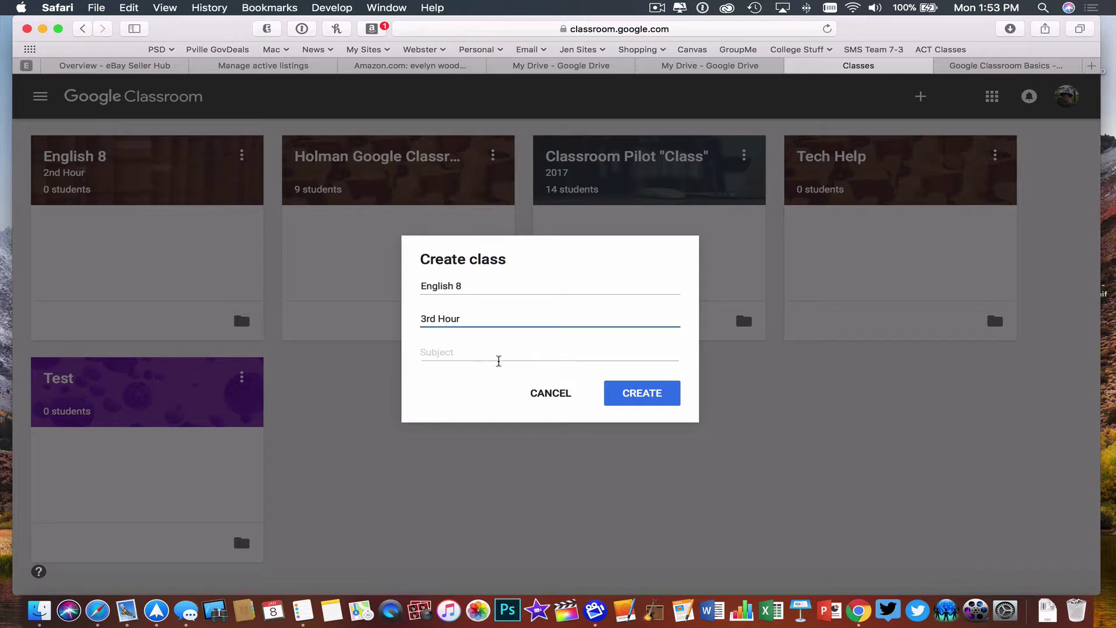
left_click(649, 394)
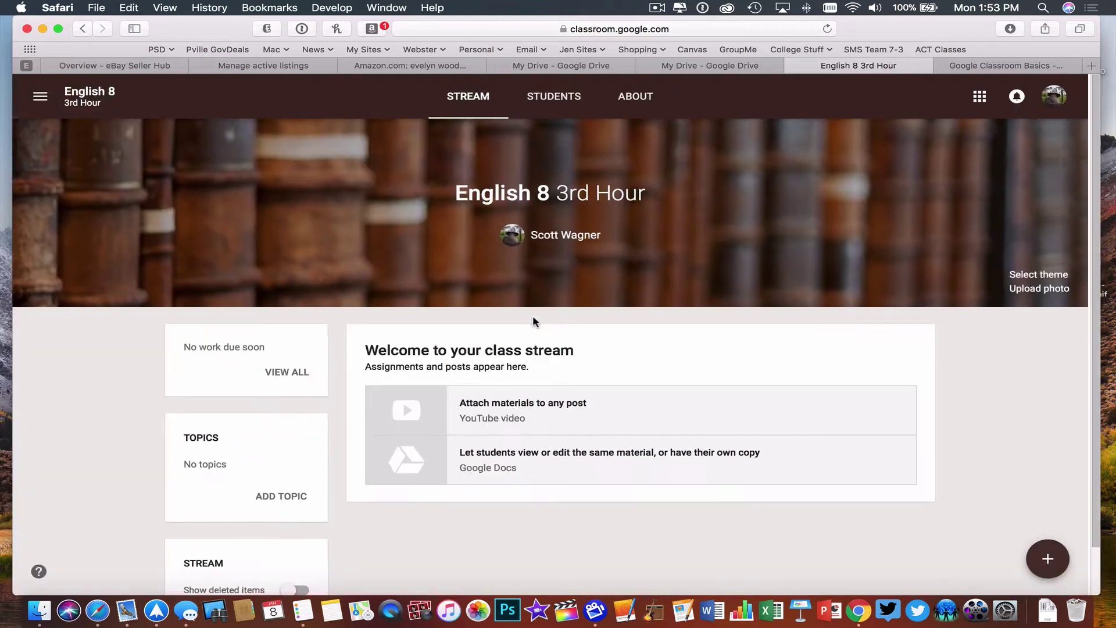
- View the student roster of English 8 3rd Hour, and show the Join class dialog in Chrome without joining
left_click(553, 98)
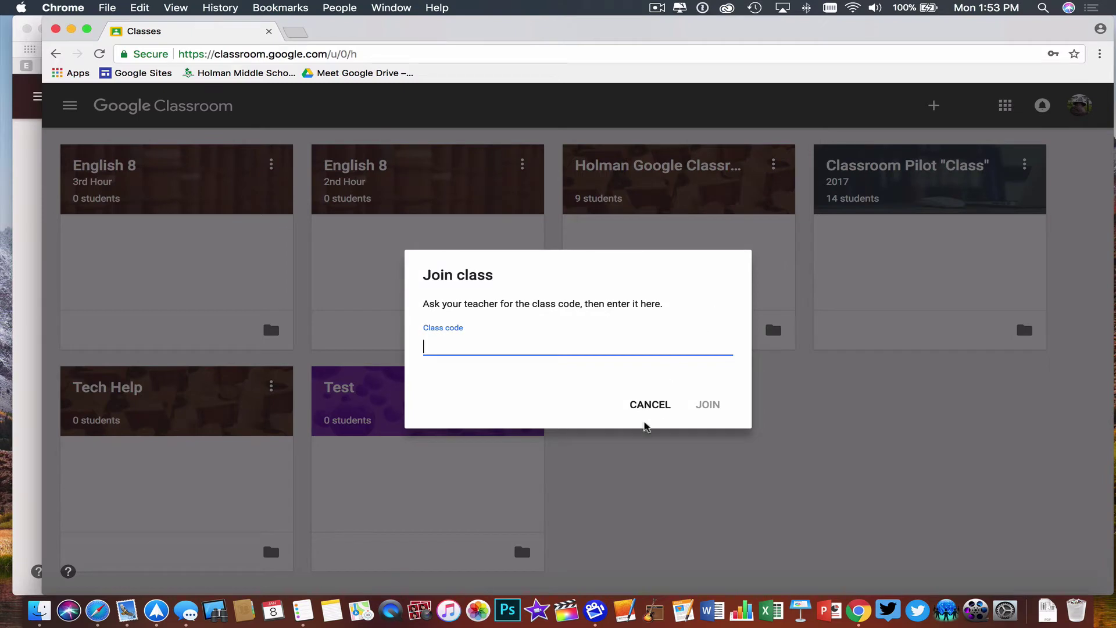
left_click(648, 407)
left_click(933, 105)
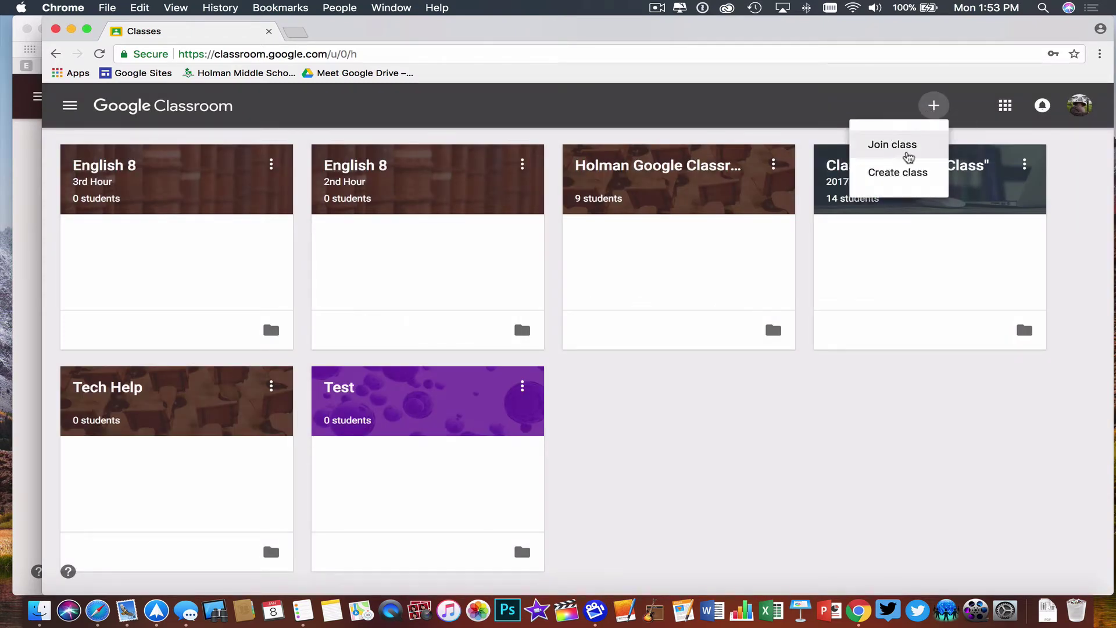
left_click(907, 152)
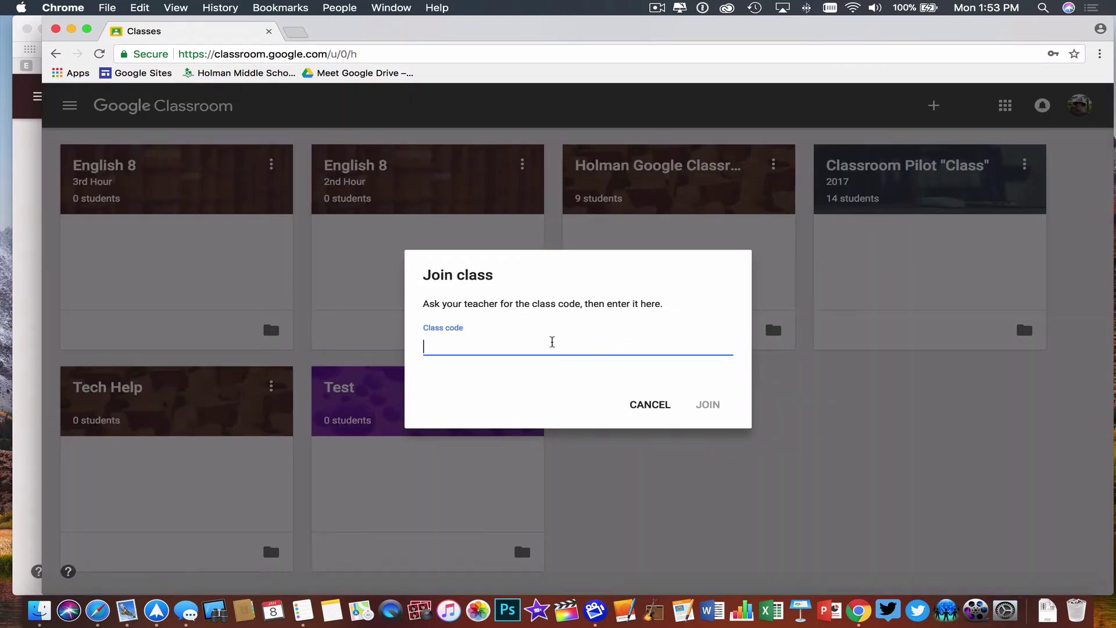
left_click(648, 407)
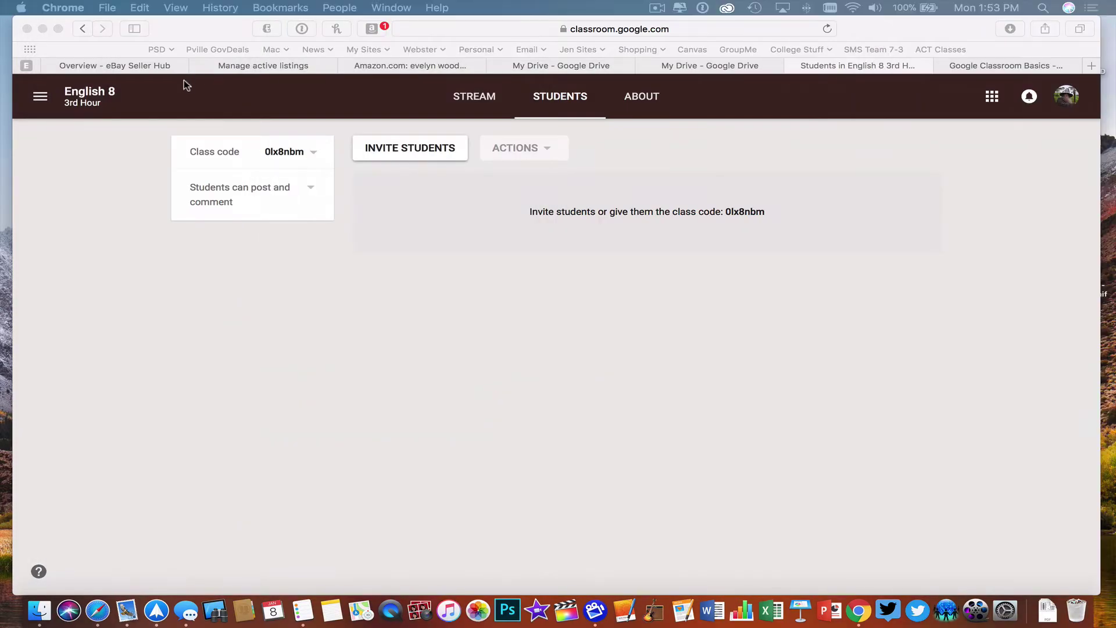
left_click(287, 102)
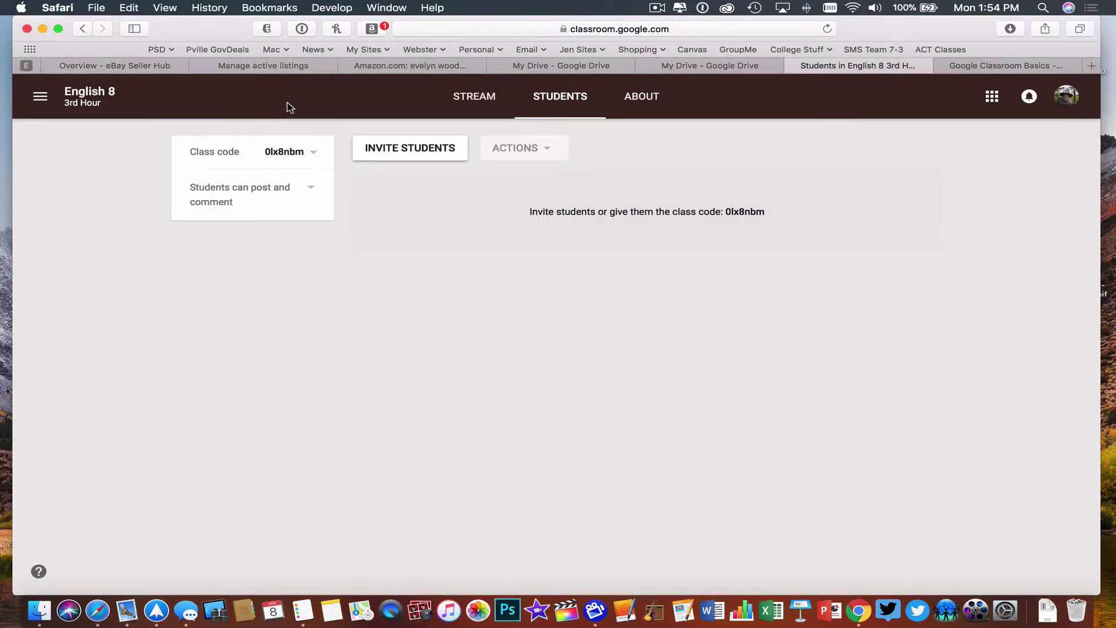
- Start an assignment in English 8 3rd Hour that also targets English 8 2nd Hour, and close it to return to the class list
left_click(37, 98)
left_click(72, 112)
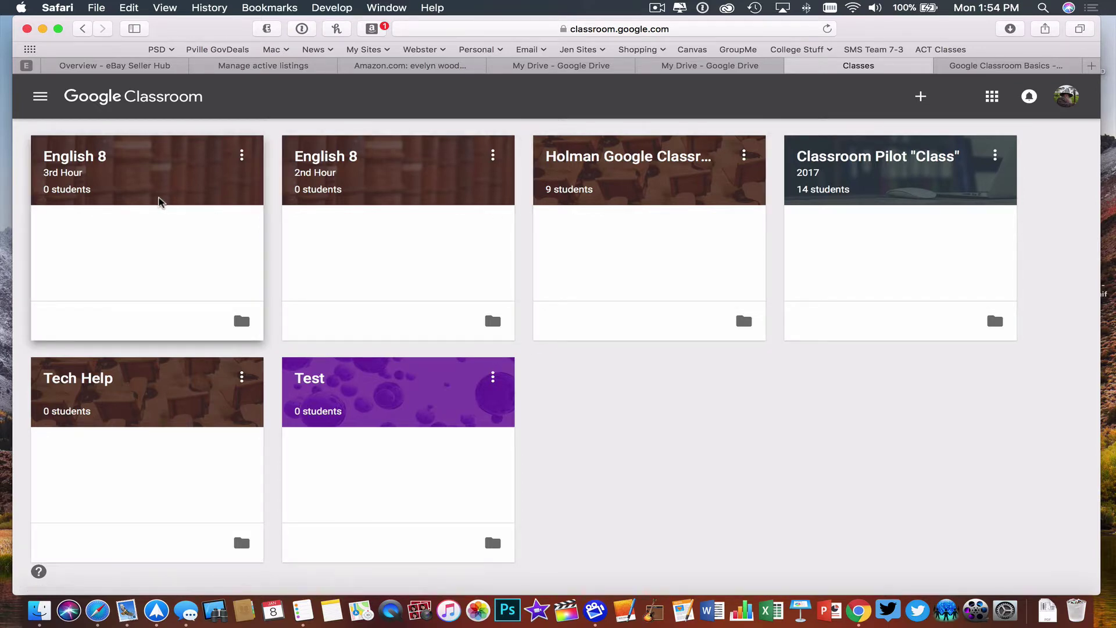
left_click(91, 164)
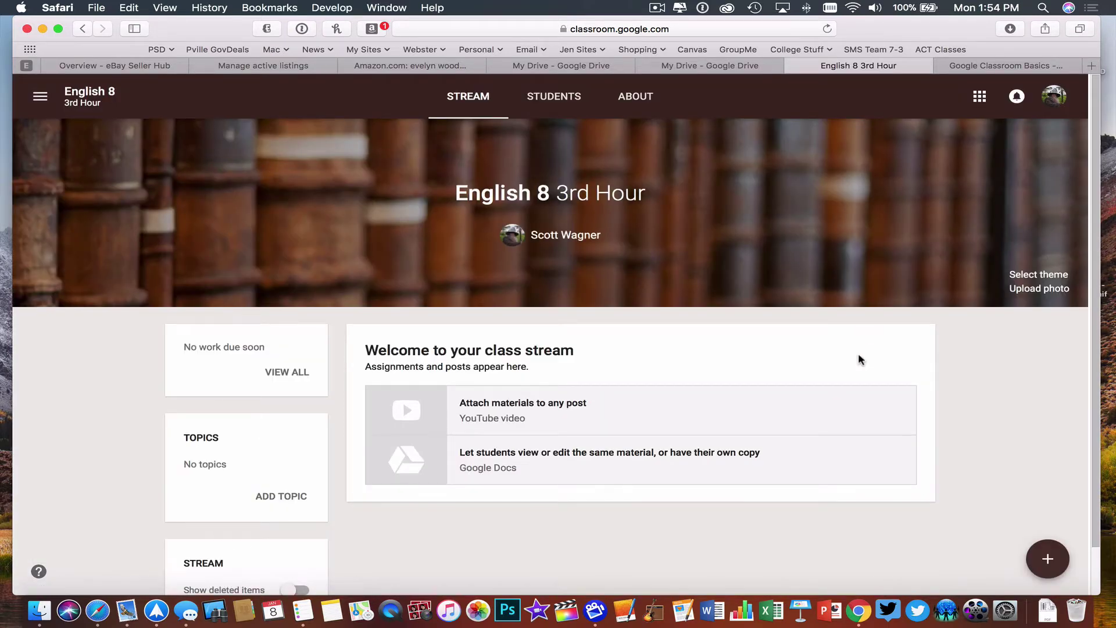
mouse_move(1047, 559)
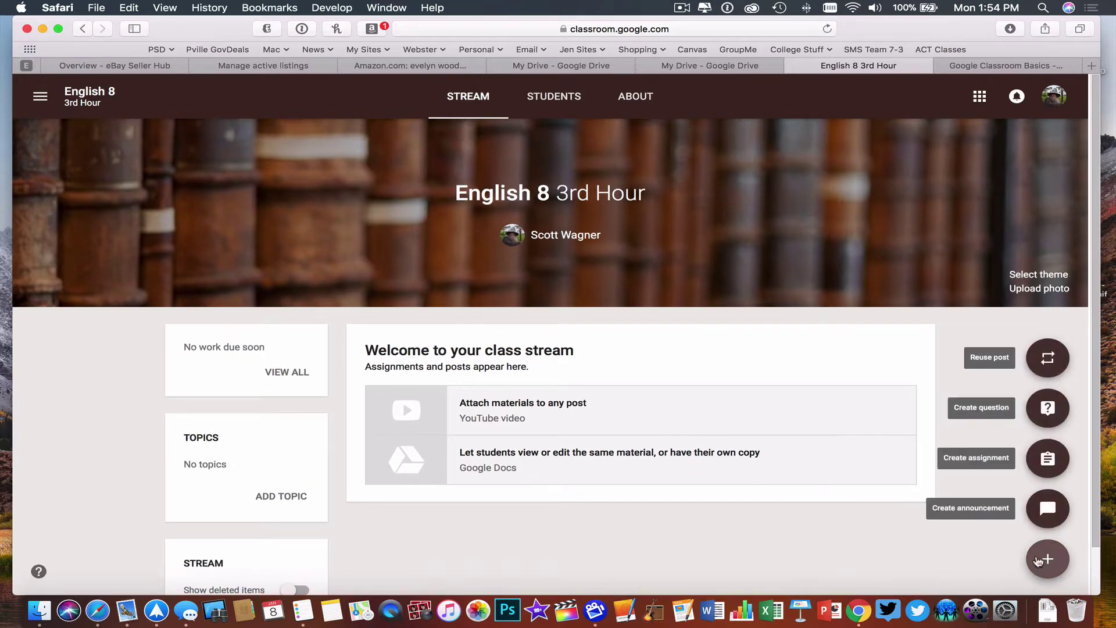
left_click(1047, 460)
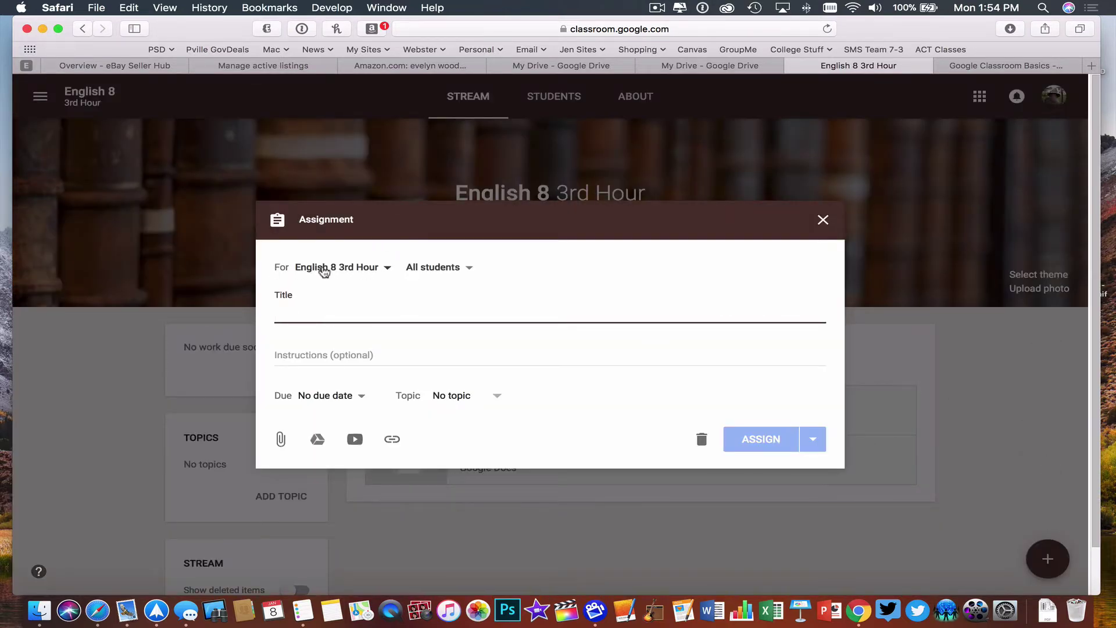
left_click(343, 269)
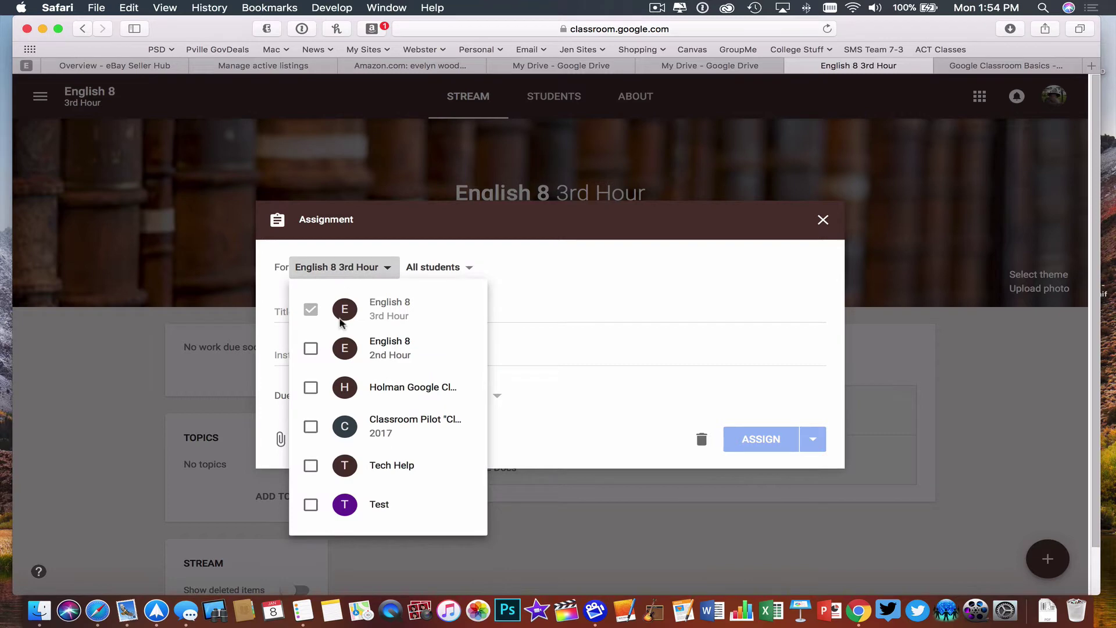
left_click(311, 348)
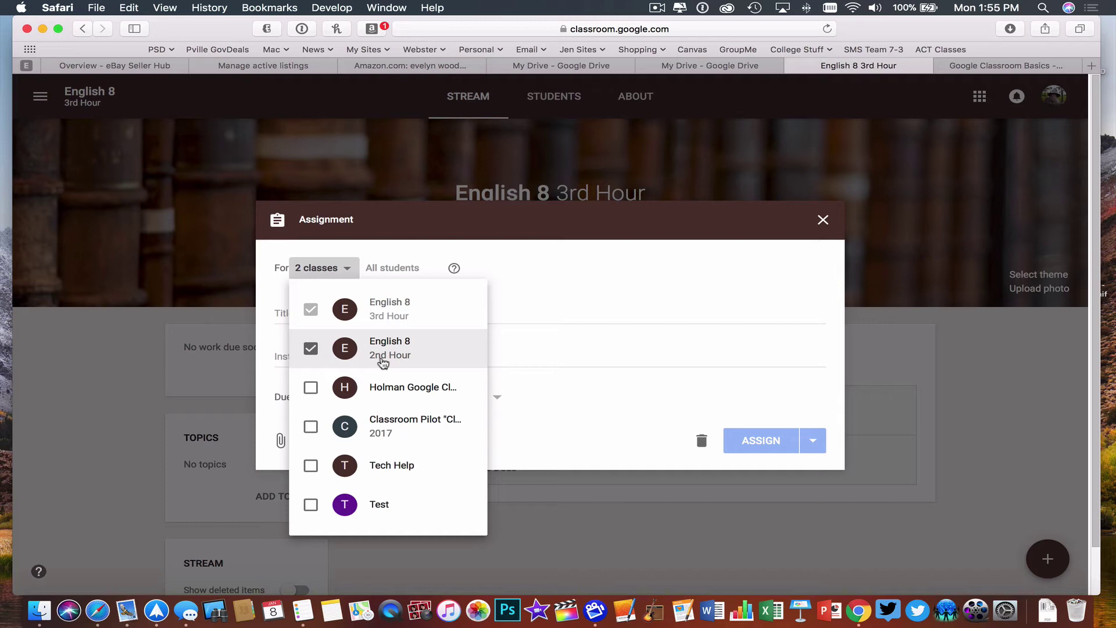
left_click(822, 220)
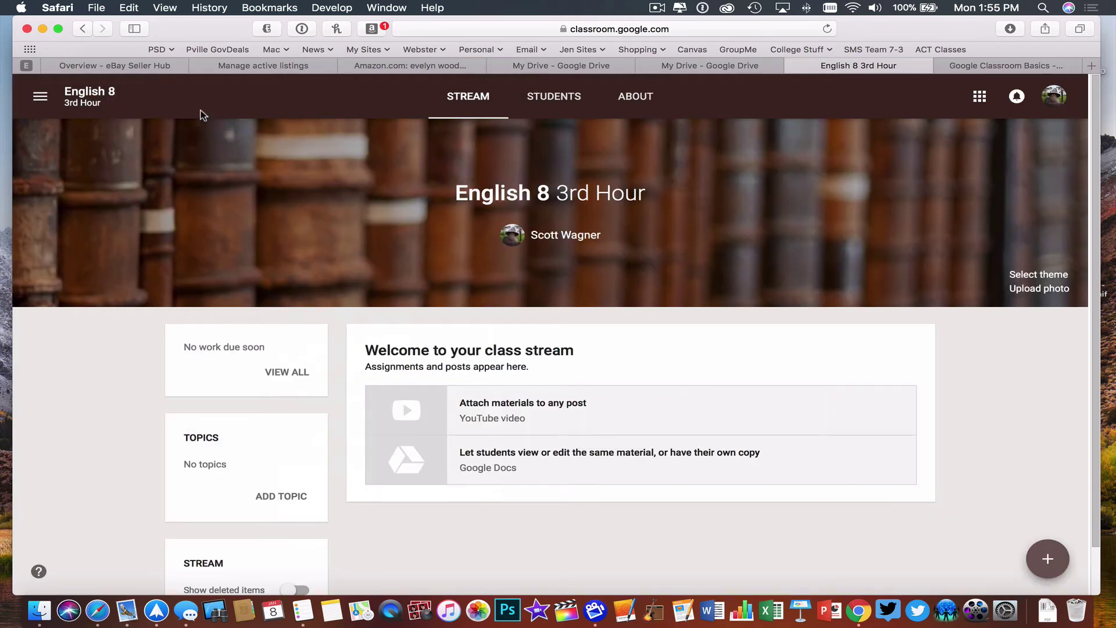
left_click(40, 96)
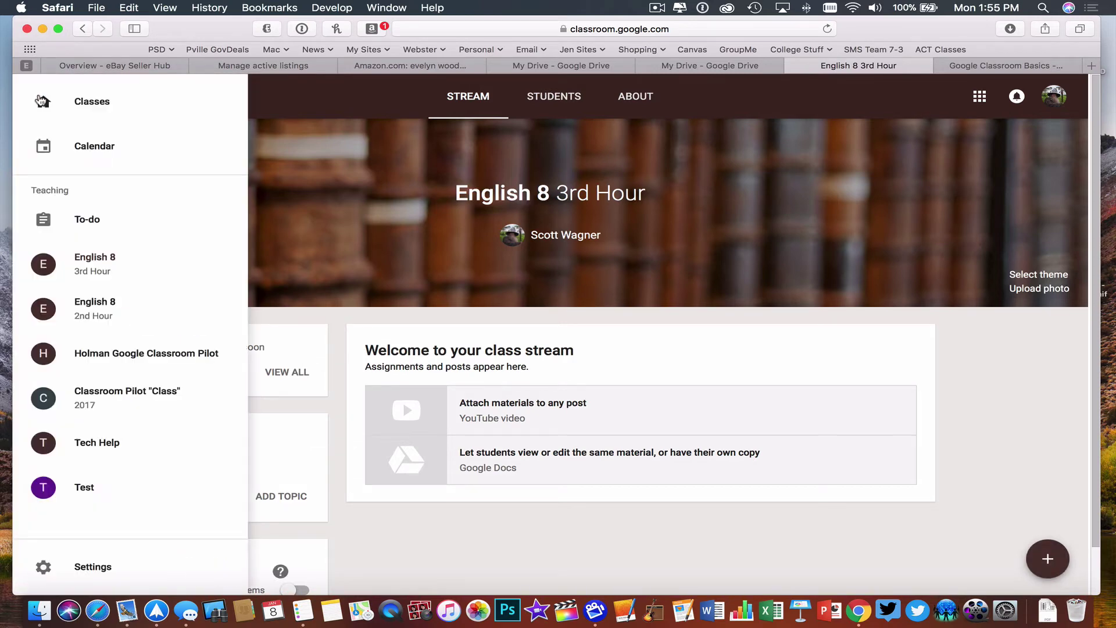
left_click(77, 105)
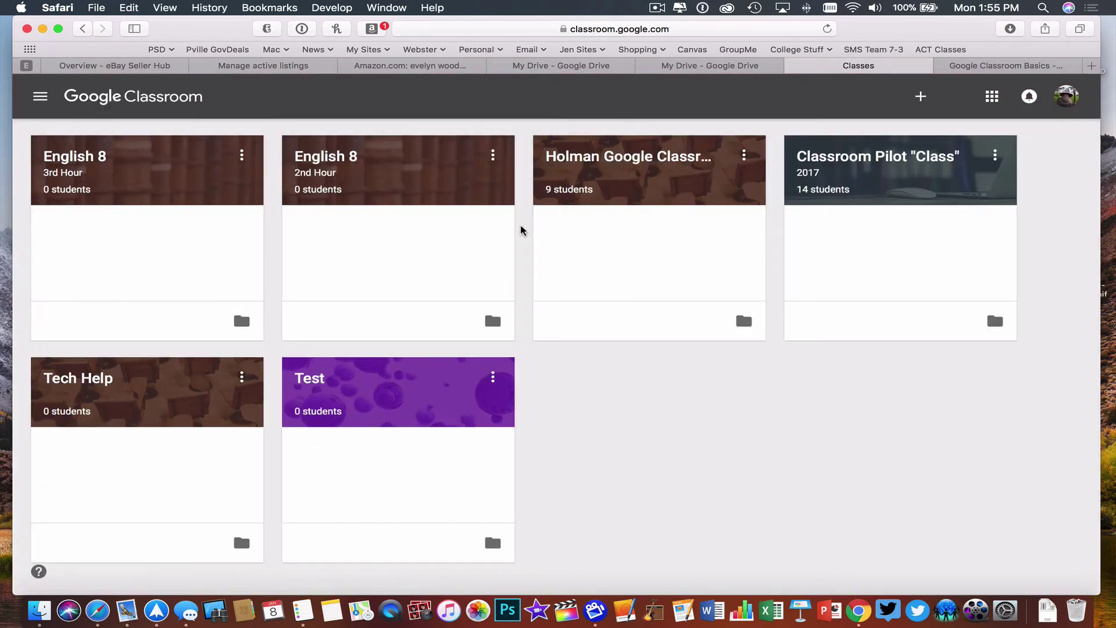